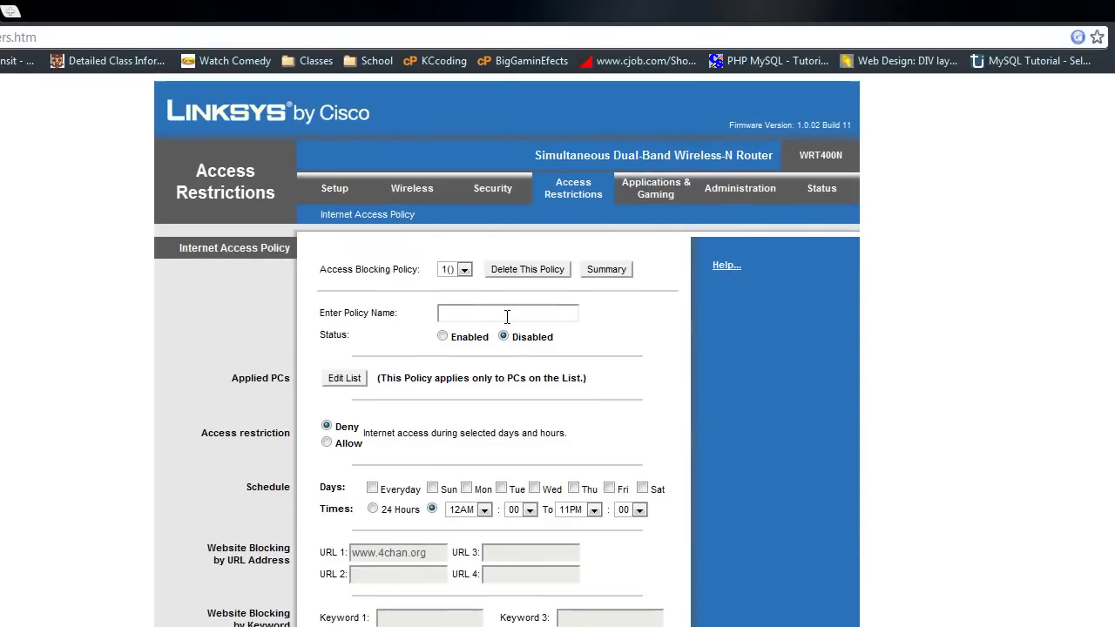
# Name policy 10 'Blocking bad sites', set it to Enabled, and bring up its List of PCs.
pyautogui.click(552, 215)
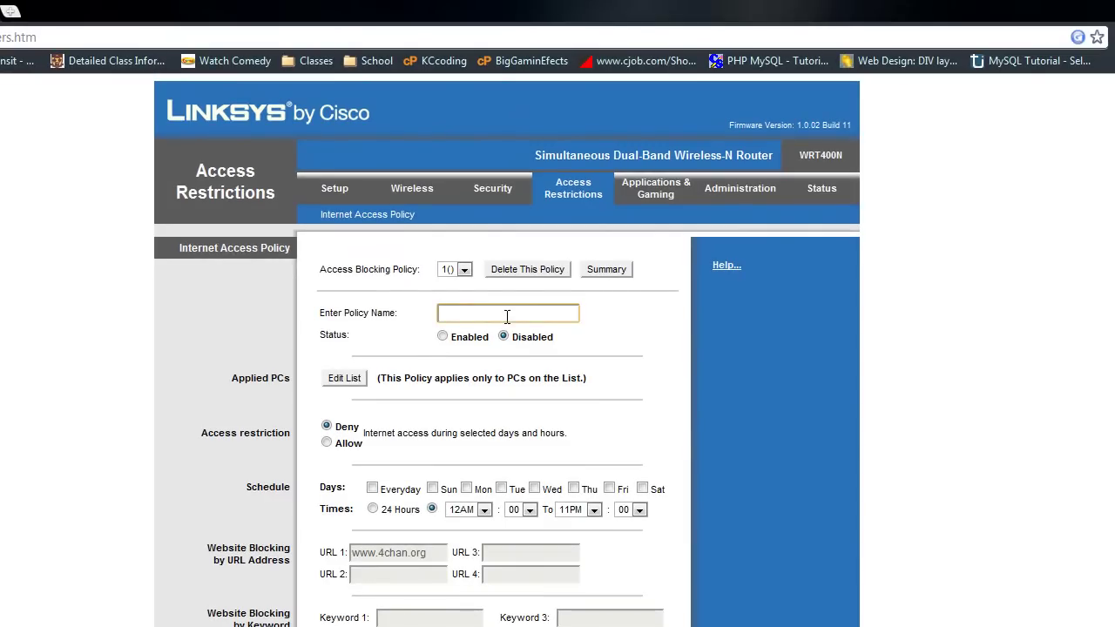
pyautogui.write('Blocking bad sites')
pyautogui.click(441, 338)
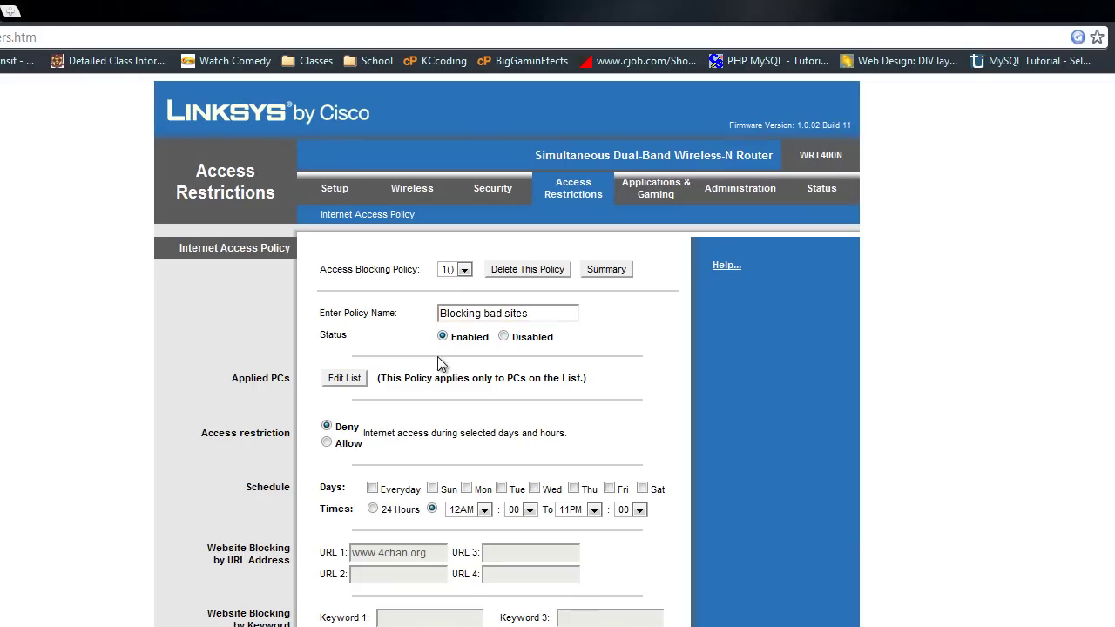
pyautogui.click(355, 381)
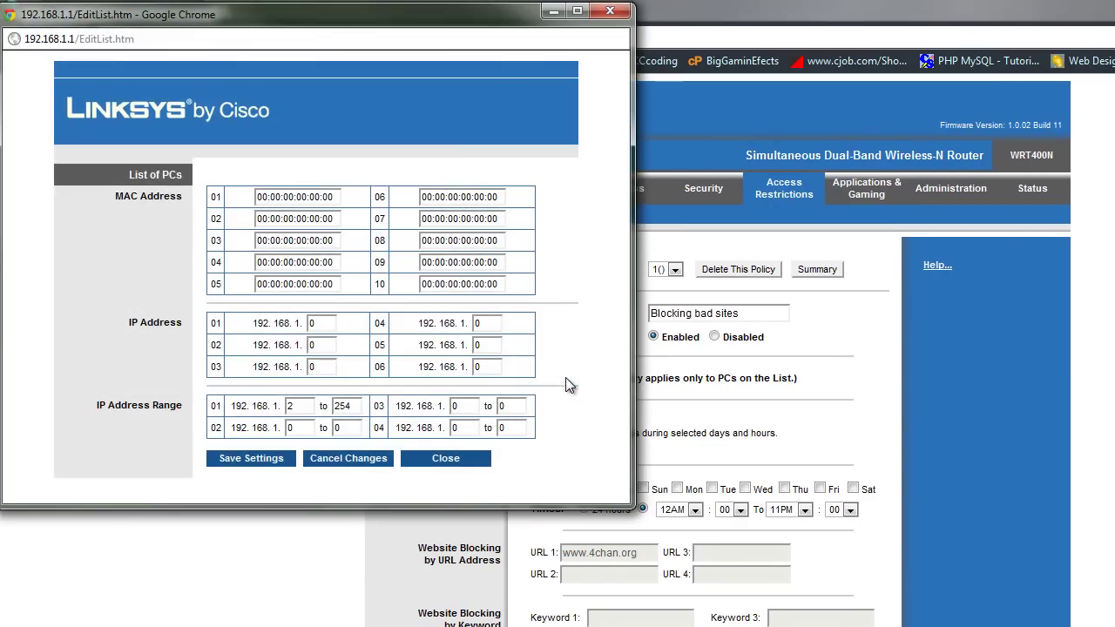
# Set IP range 01 to 192.168.1.2 through 254, save the PC list, and close its window.
pyautogui.doubleClick(301, 409)
pyautogui.write('2')
pyautogui.press('Tab')
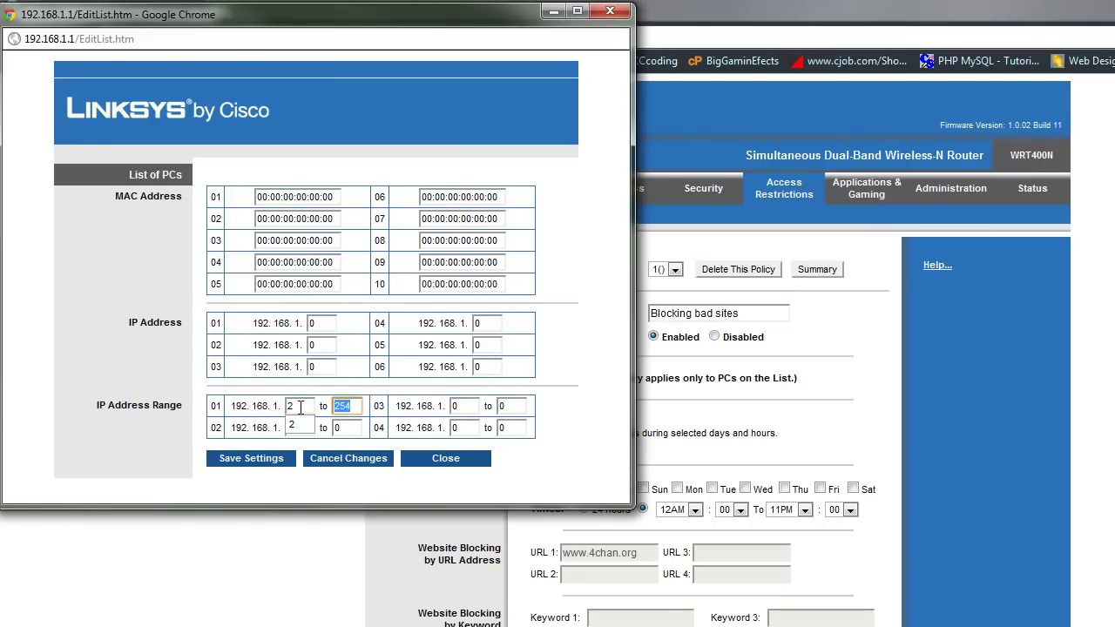
pyautogui.write('254')
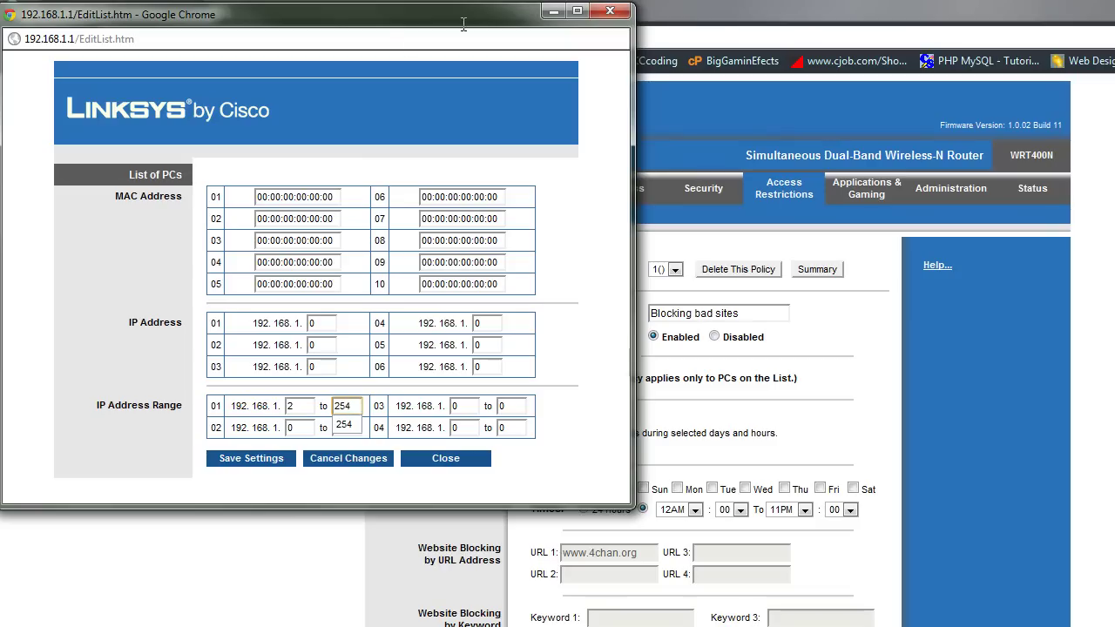
pyautogui.click(271, 465)
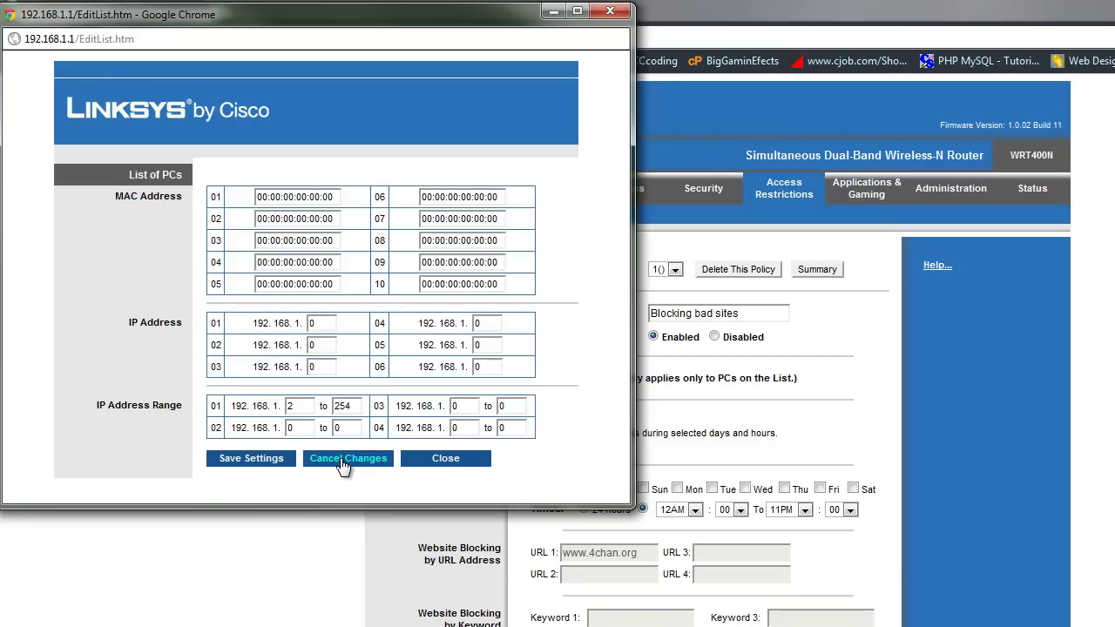
pyautogui.click(617, 13)
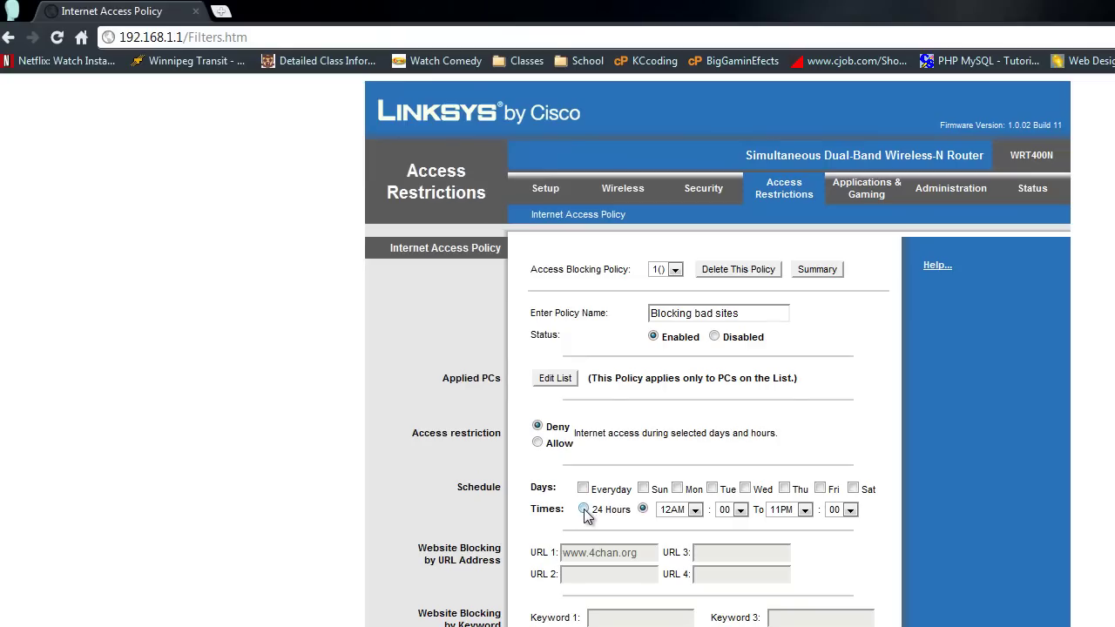
pyautogui.click(539, 445)
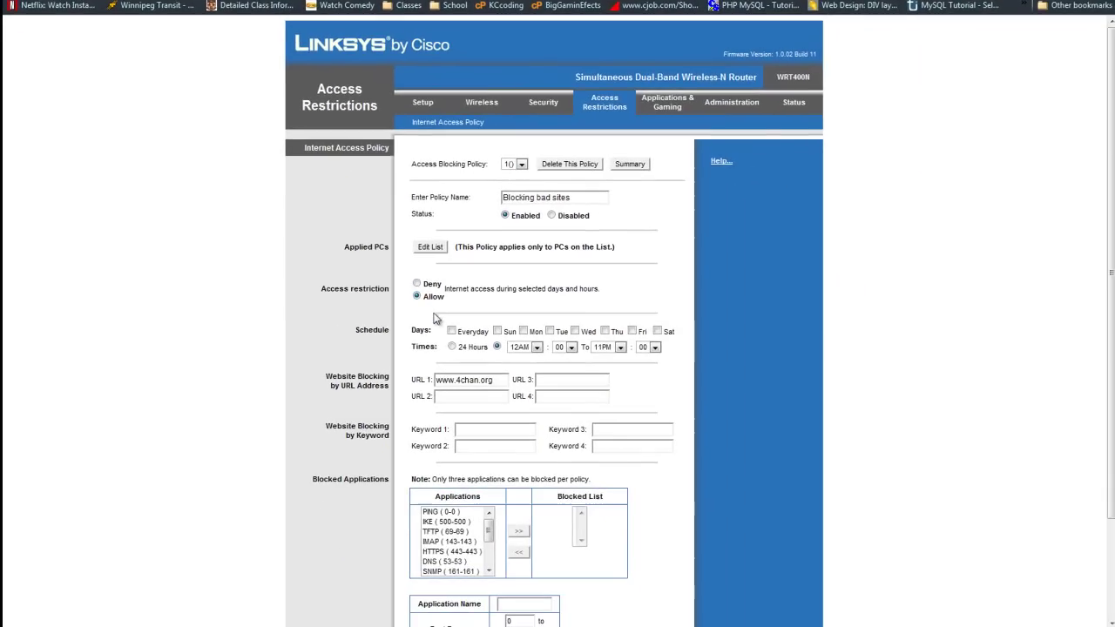
pyautogui.click(451, 347)
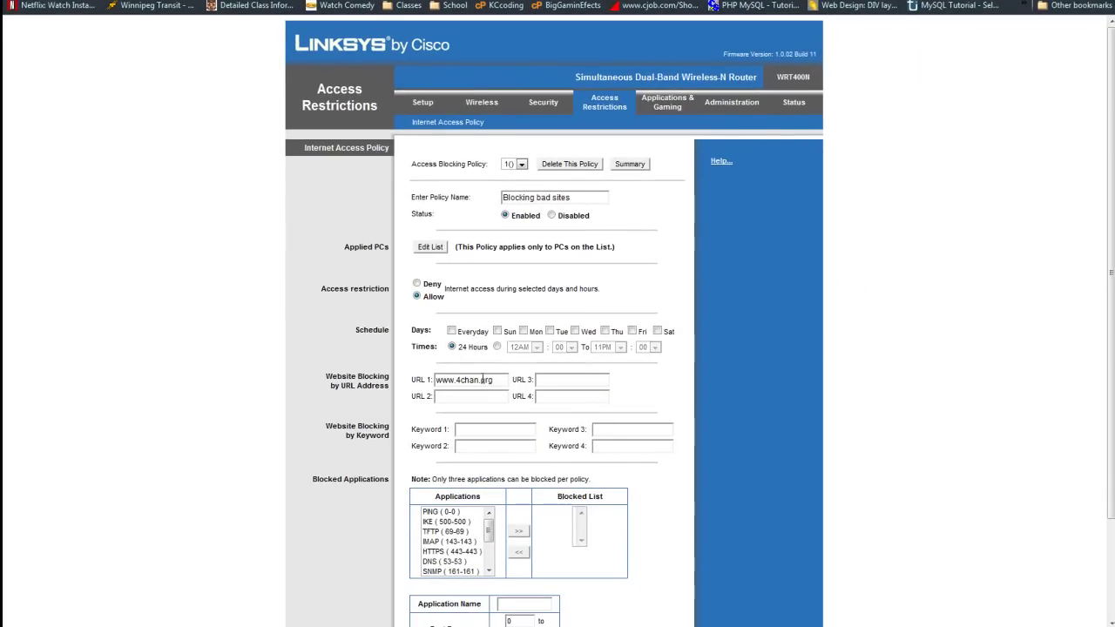
pyautogui.click(494, 379)
pyautogui.write('.')
pyautogui.press('BackSpace')
pyautogui.moveTo(503, 380); pyautogui.dragTo(438, 378)
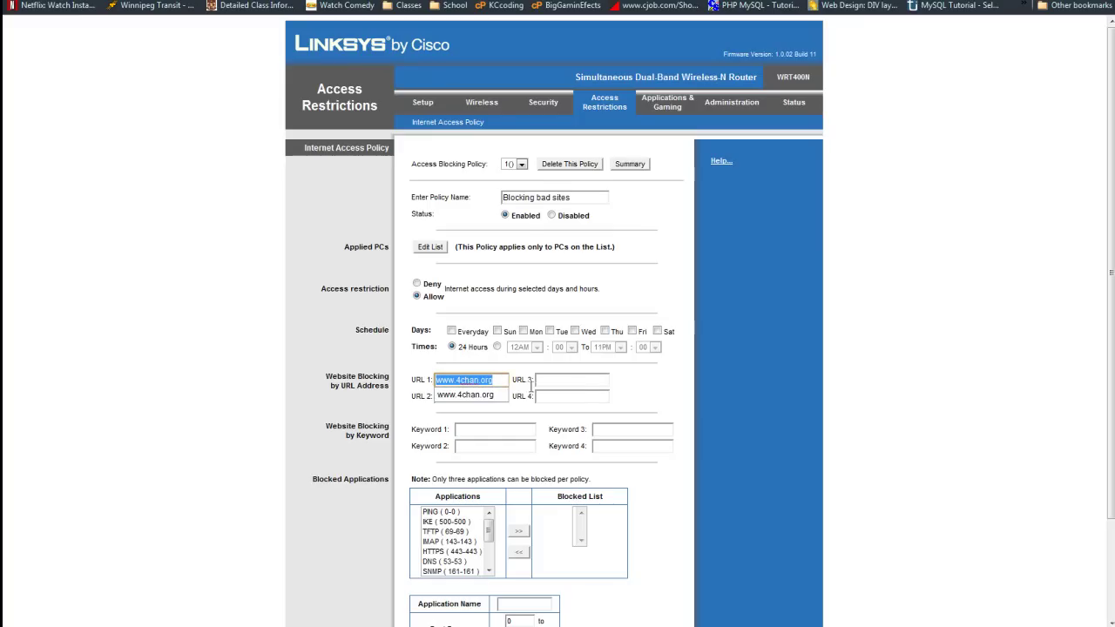
pyautogui.click(583, 380)
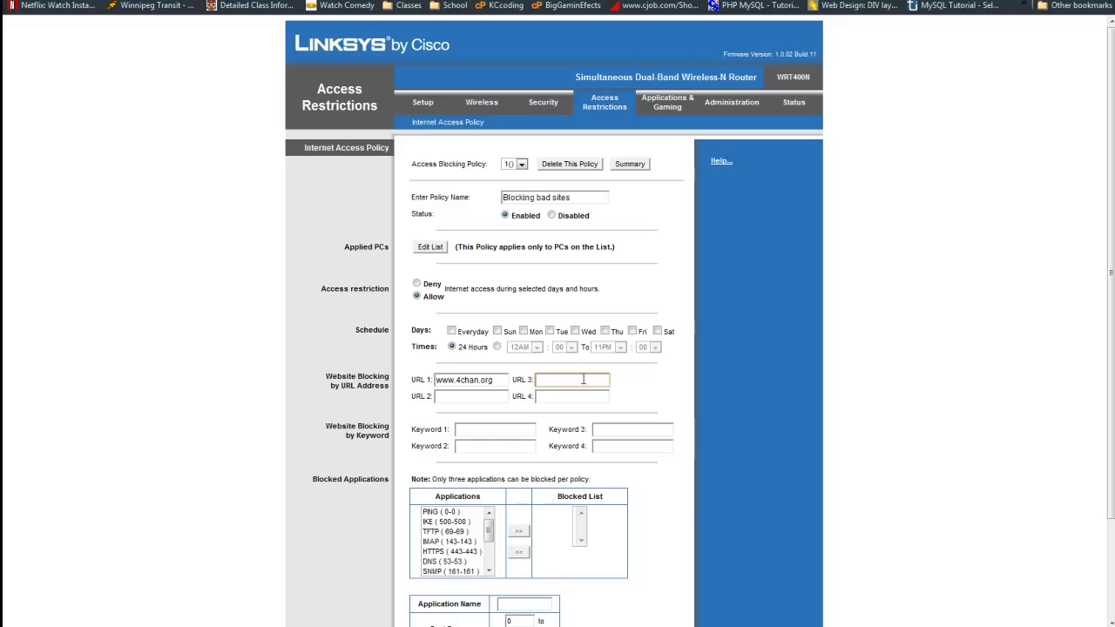
pyautogui.scroll(-3, 583, 380)
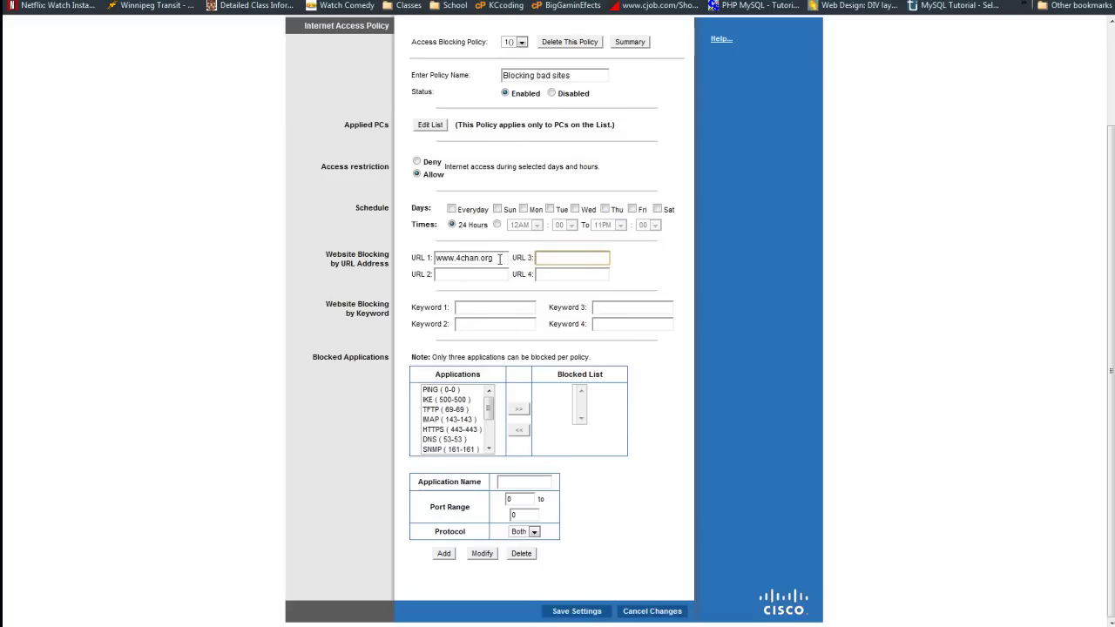
pyautogui.moveTo(498, 258); pyautogui.dragTo(390, 265)
pyautogui.click(500, 258)
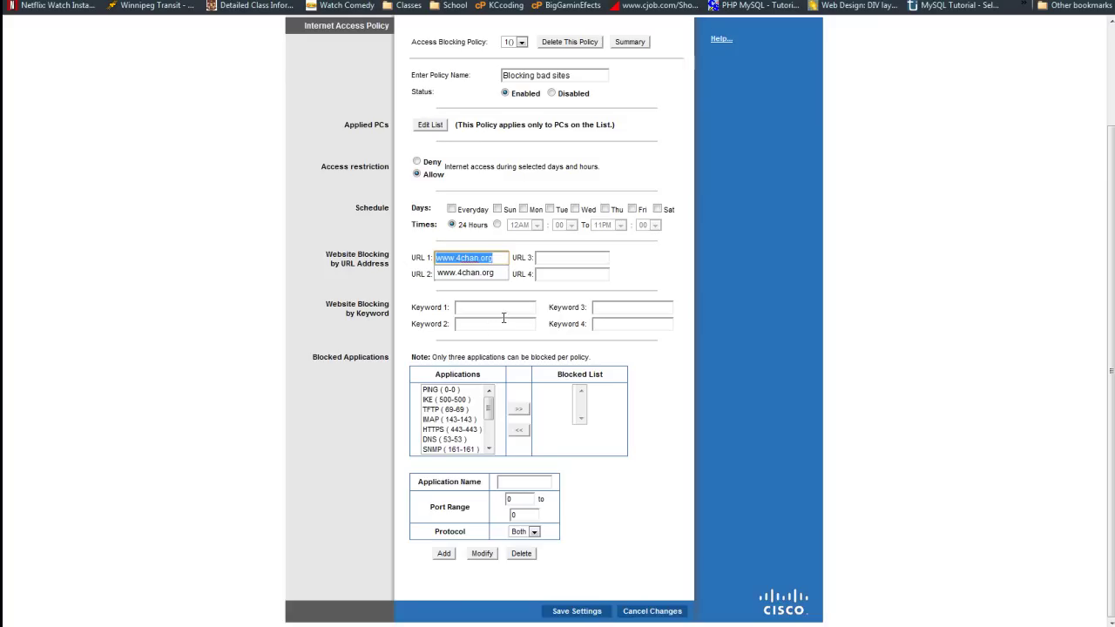
# Dismiss the 'Please select the date!' alert, tick Everyday, and save the policy.
pyautogui.click(589, 615)
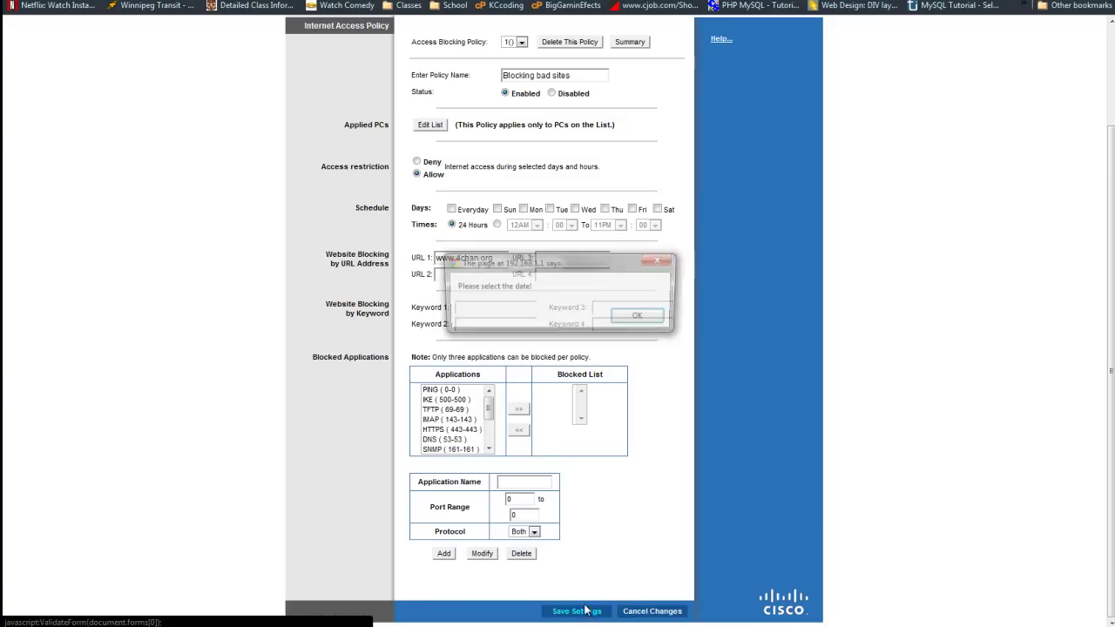
pyautogui.click(643, 316)
pyautogui.click(451, 209)
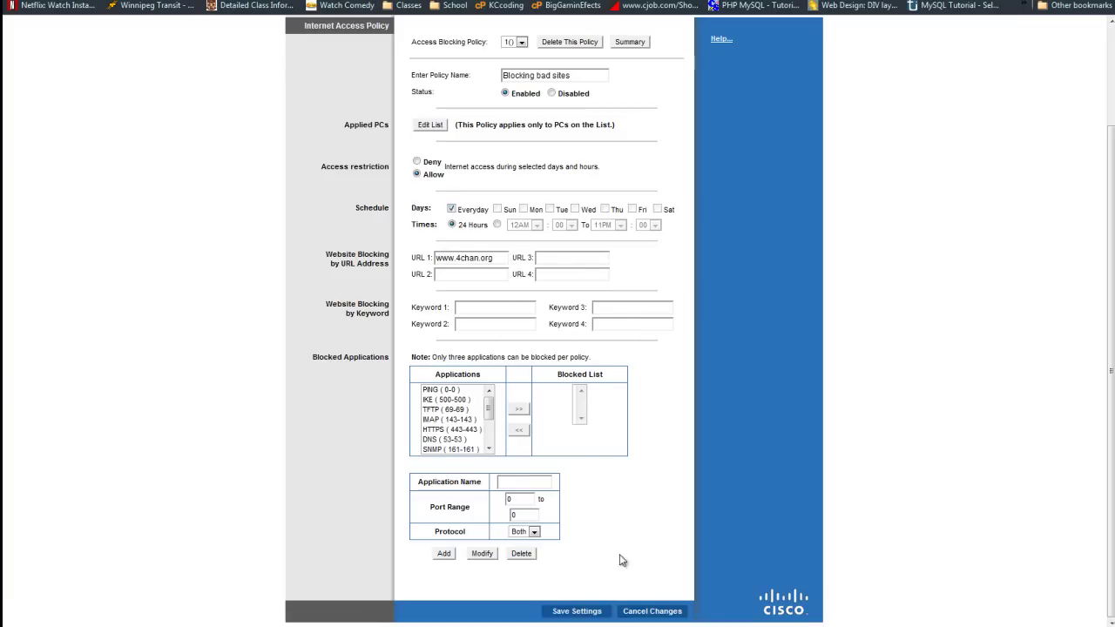
pyautogui.click(575, 611)
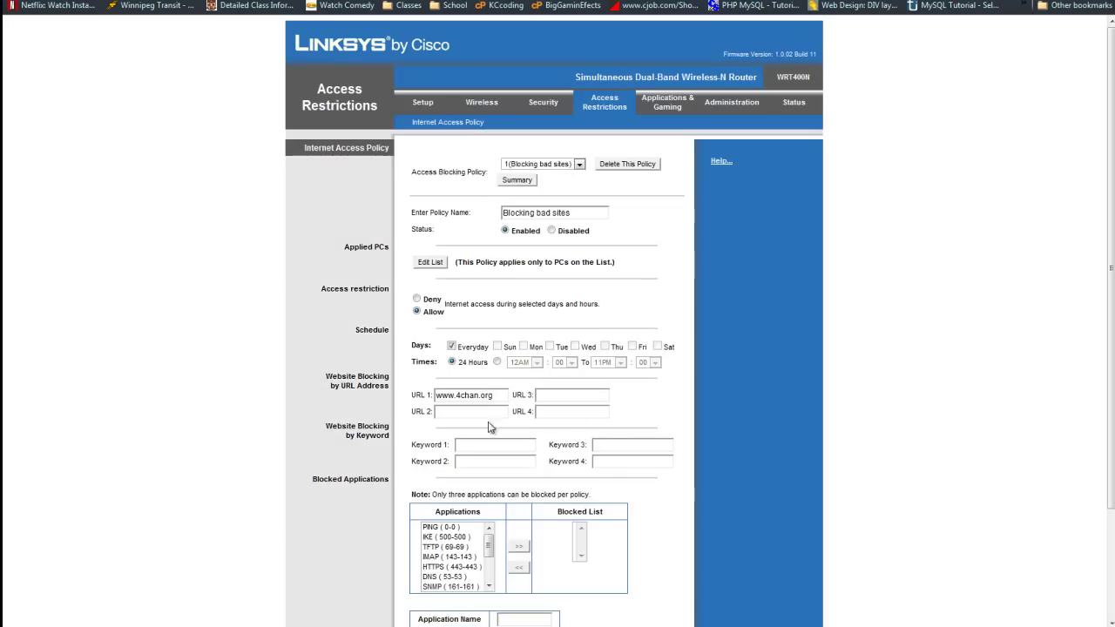
# Check that the List of PCs still holds the 2–254 range, then close it.
pyautogui.click(433, 263)
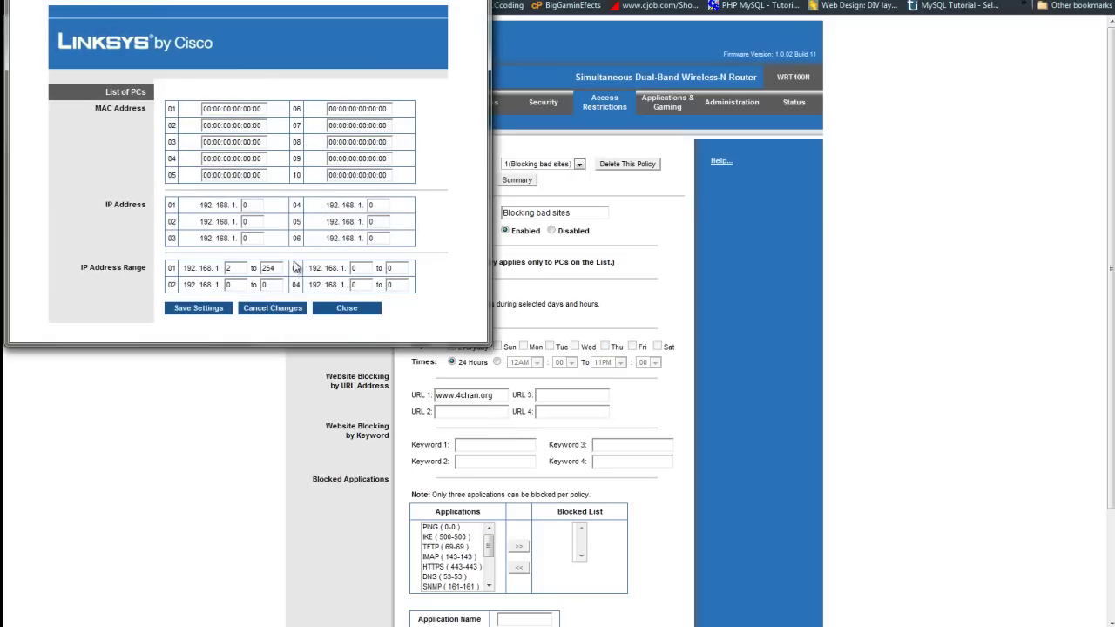
pyautogui.hotkey('alt', 'F4')
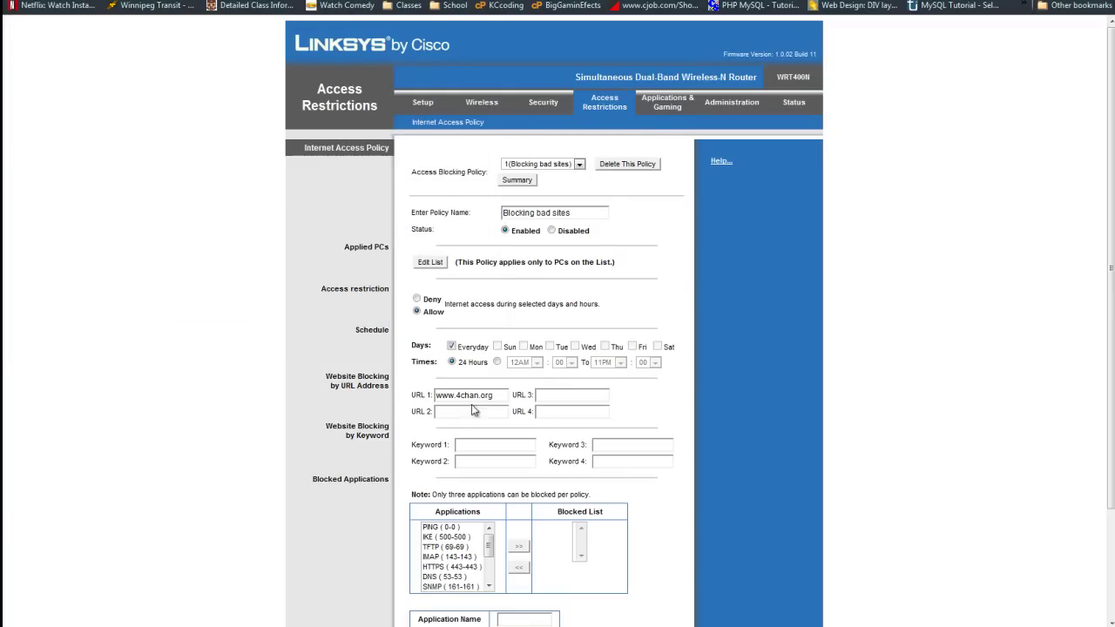
pyautogui.scroll(-2, 549, 533)
pyautogui.scroll(2, 549, 533)
pyautogui.click(501, 398)
pyautogui.moveTo(502, 399); pyautogui.dragTo(436, 397)
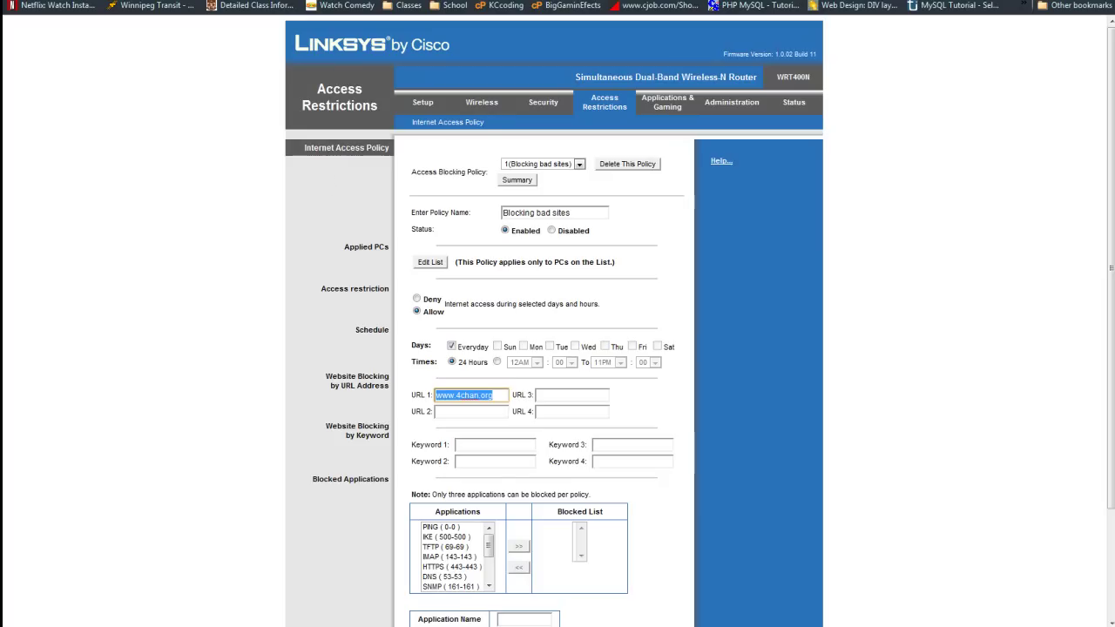
pyautogui.hotkey('ctrl', 'c')
pyautogui.hotkey('ctrl', 't')
pyautogui.hotkey('ctrl', 'v')
pyautogui.press('Return')
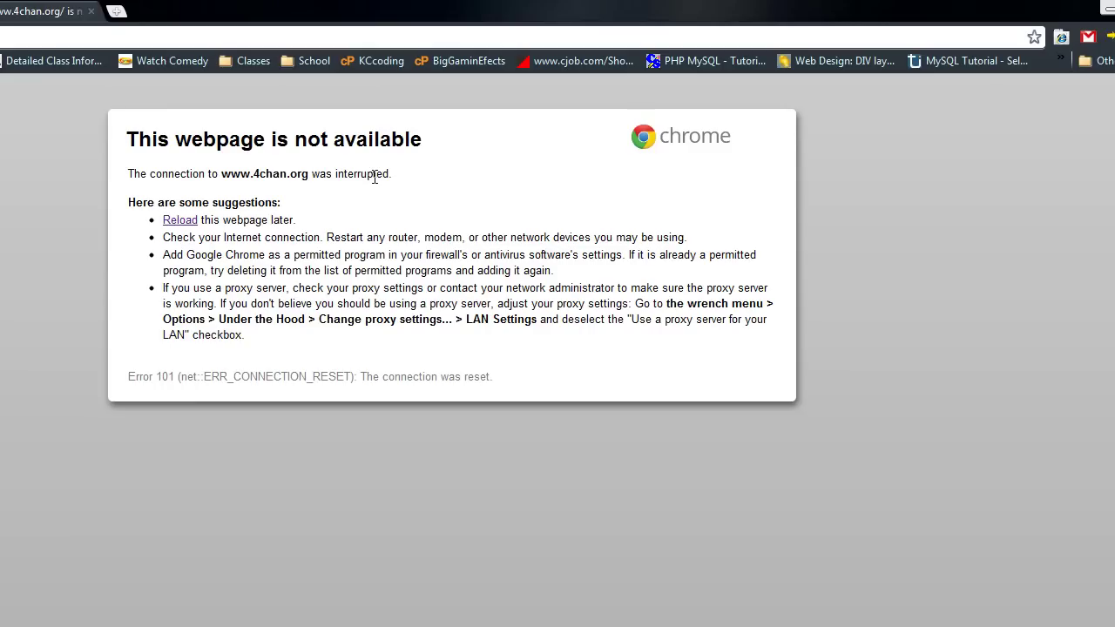
# Close the failed 4chan tab and show the Start menu's shut-down options.
pyautogui.middleClick(55, 7)
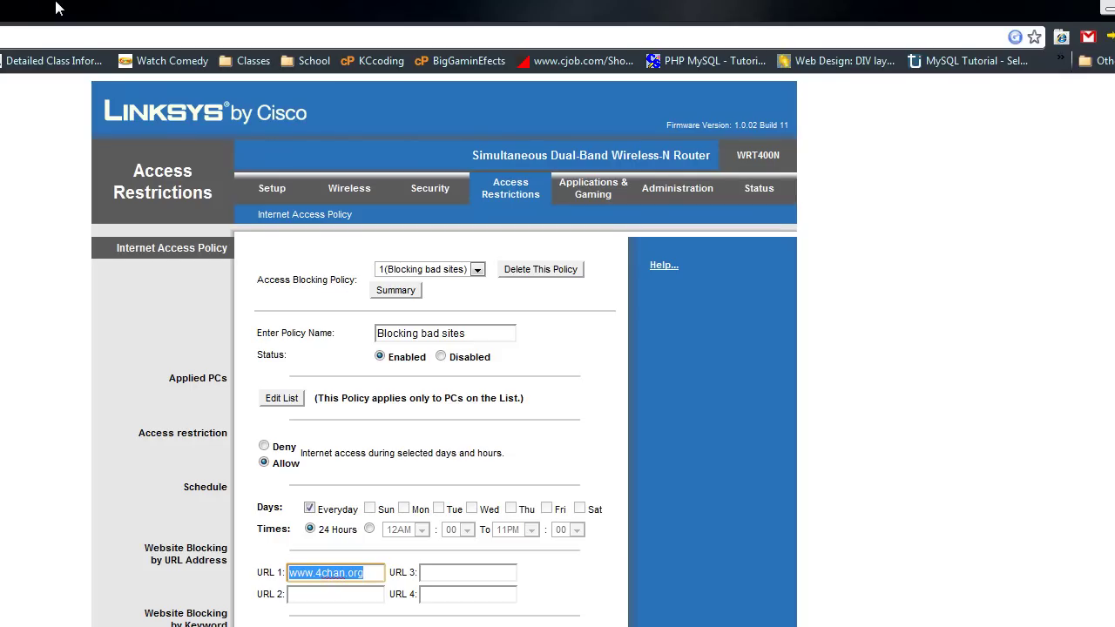
pyautogui.press('super')
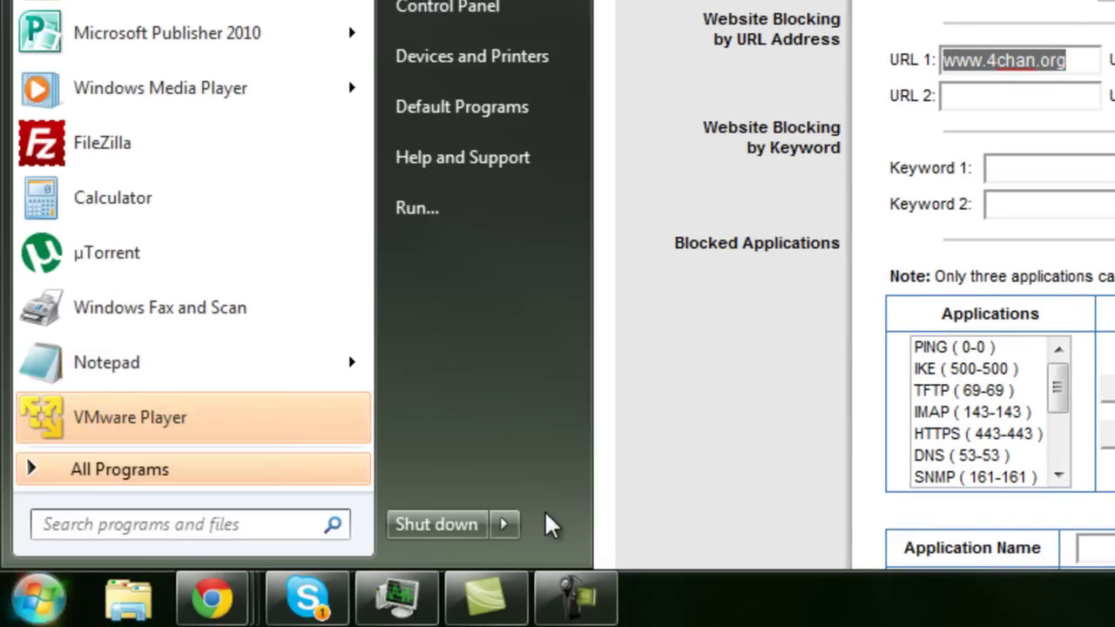
pyautogui.click(514, 528)
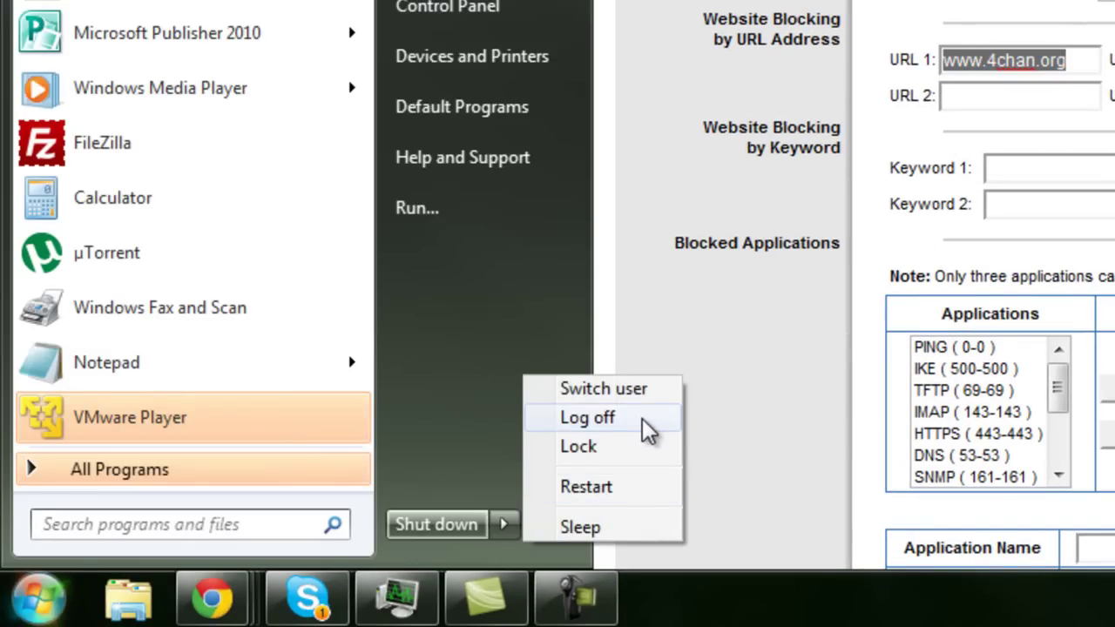